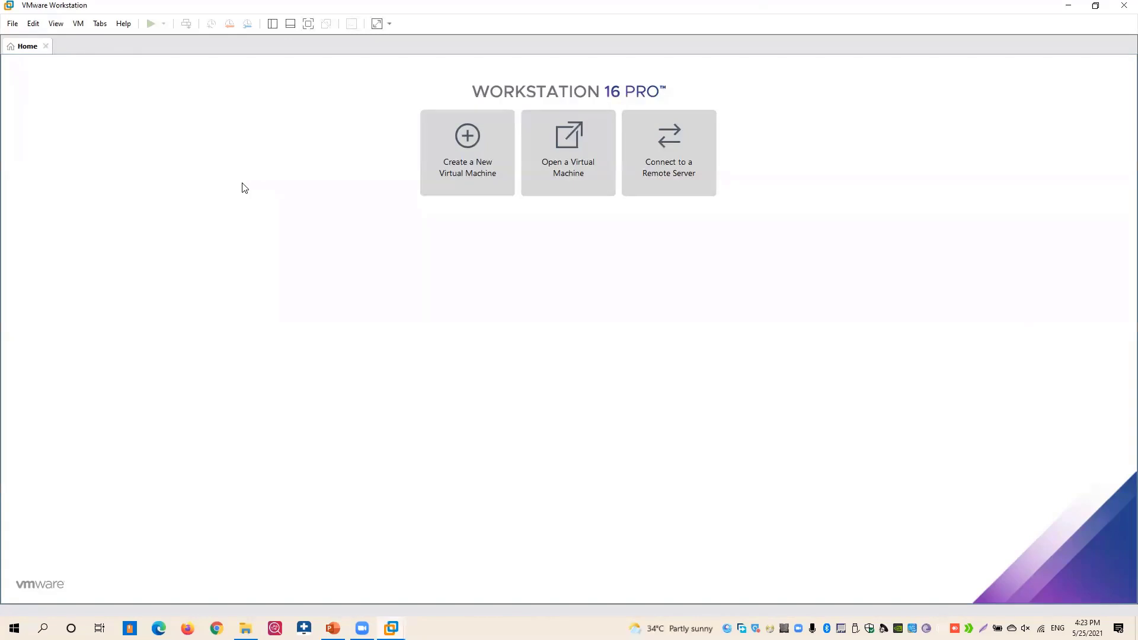
Switch to Google Chrome by launching it with the run command "chrome".
key(super+r)
text(chromme)
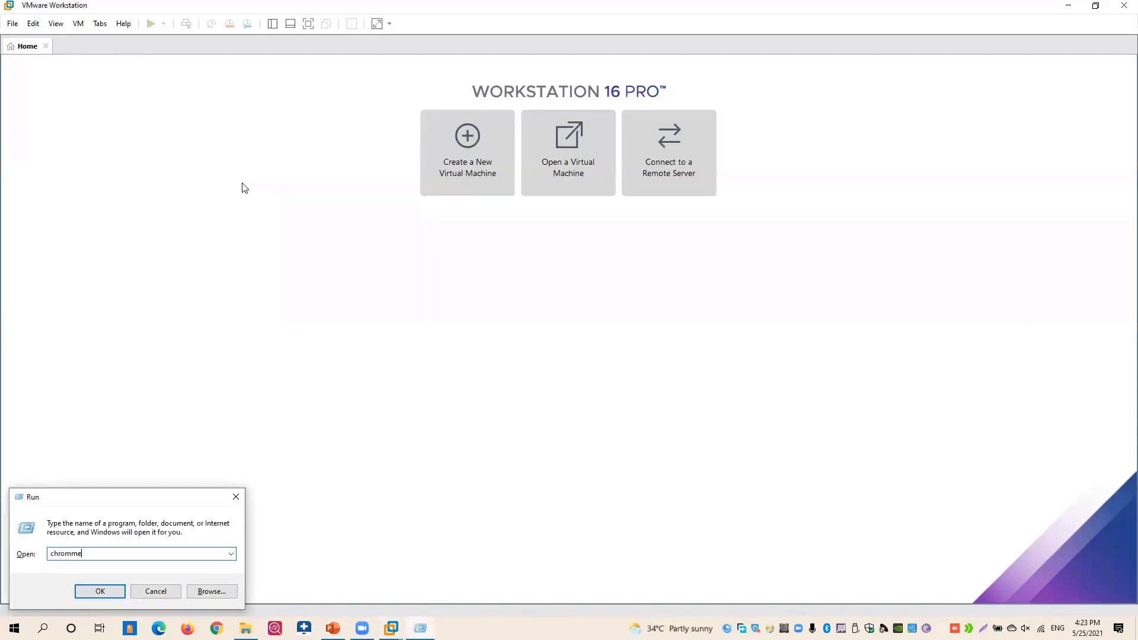
key(Return)
key(Return)
text(chrome)
key(Return)
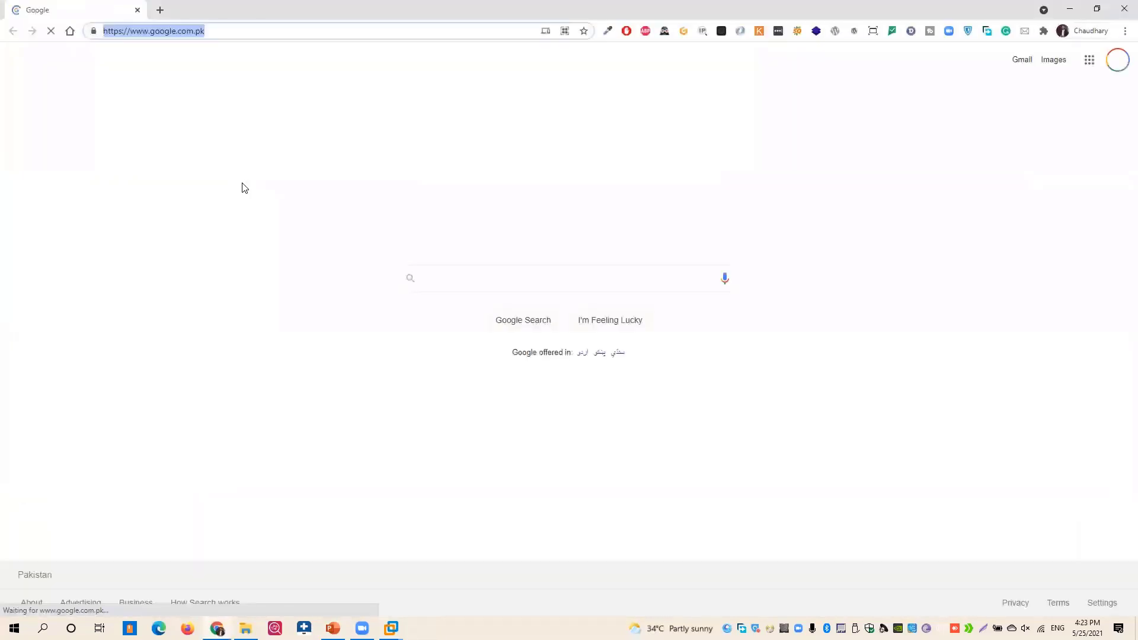
Search the web for "kali download", open the official Kali Linux Downloads page and look through the 2021.1 image list.
key(BackSpace)
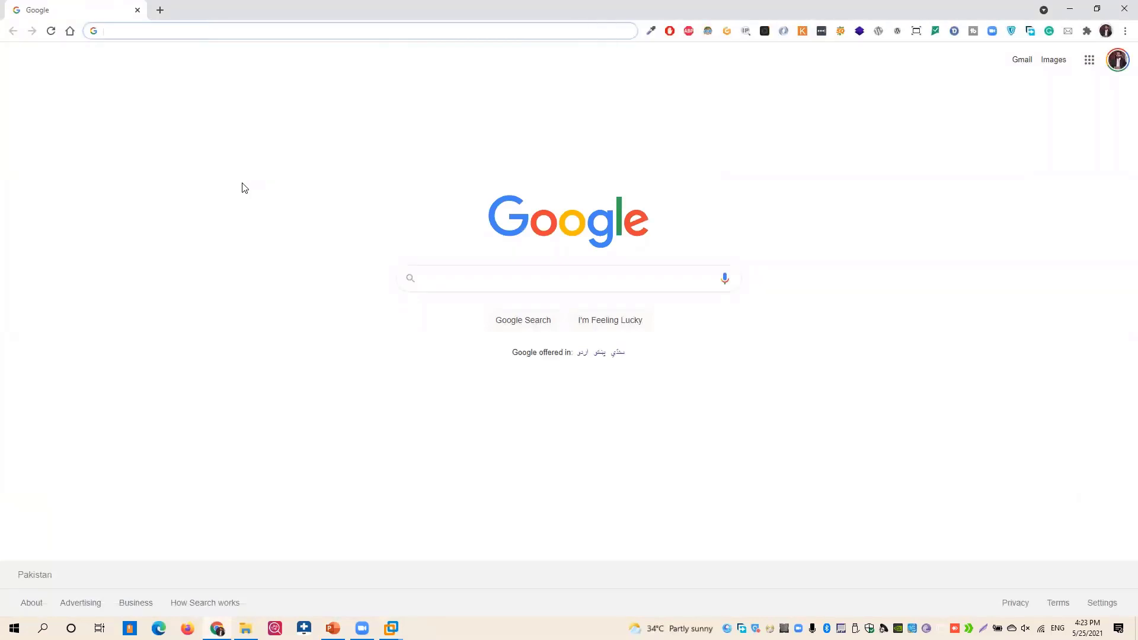
text(kali)
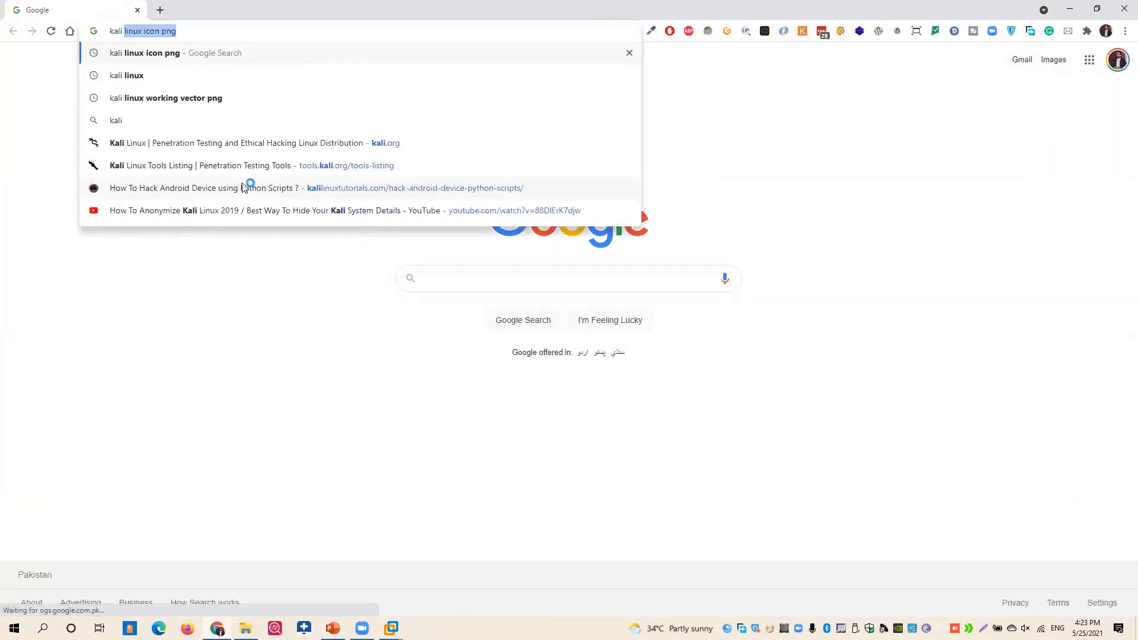
text( download)
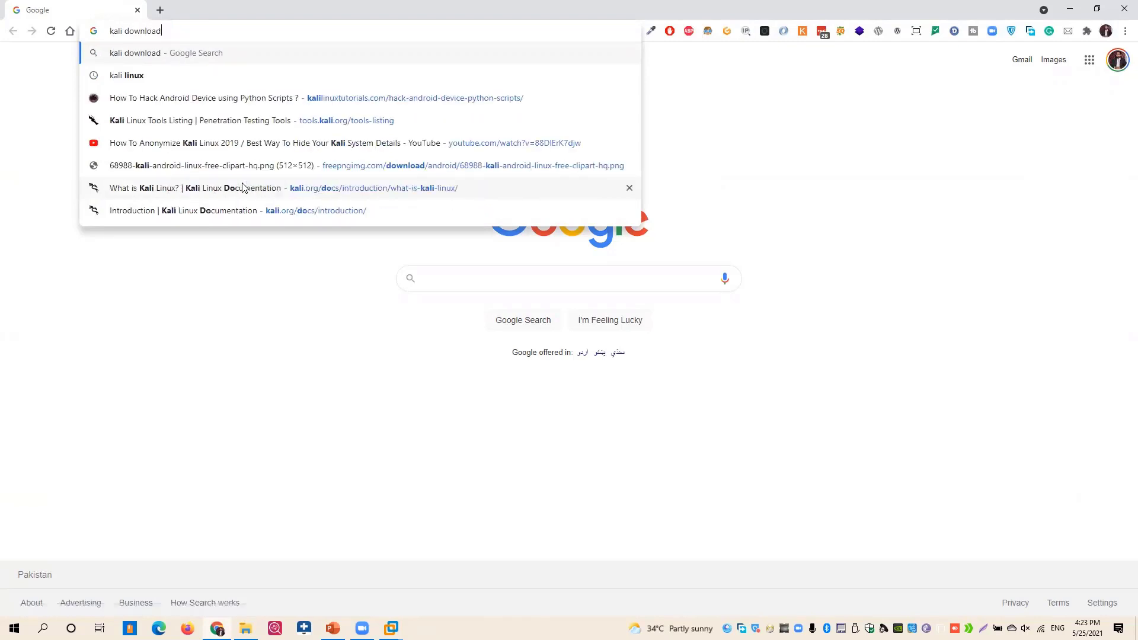
key(Return)
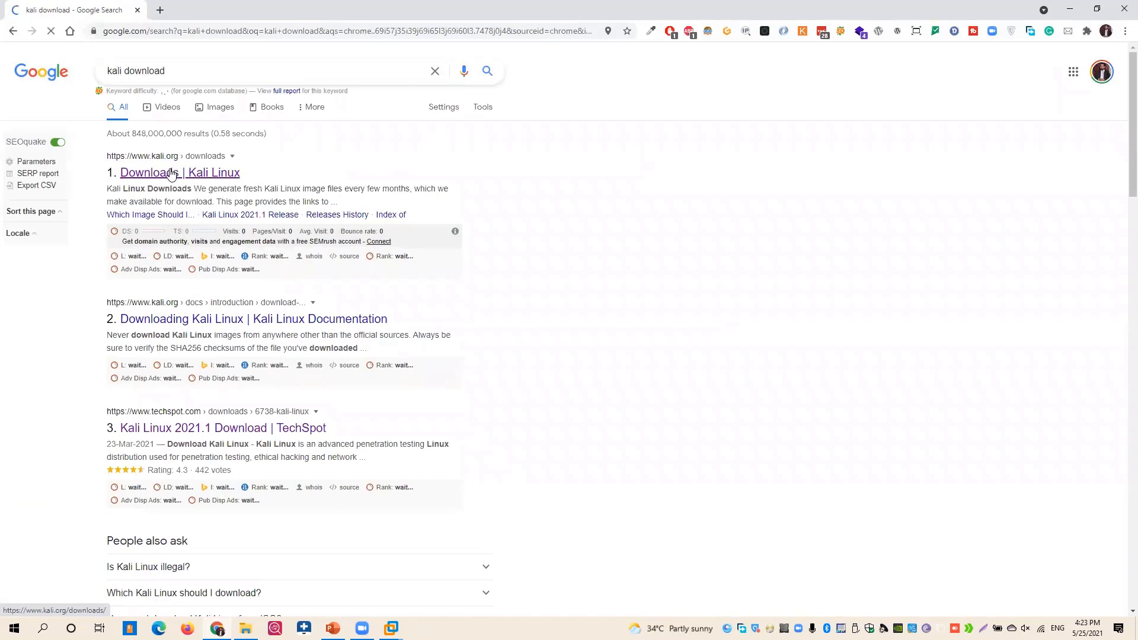
click(172, 173)
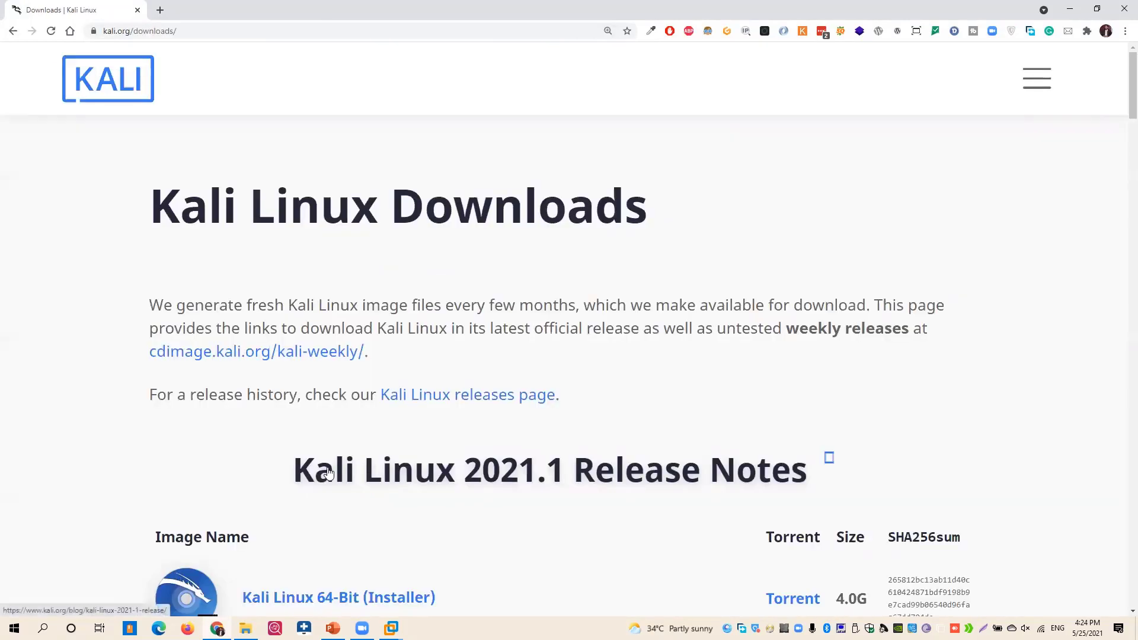
scroll(329, 473, down, 2)
scroll(329, 473, down, 5)
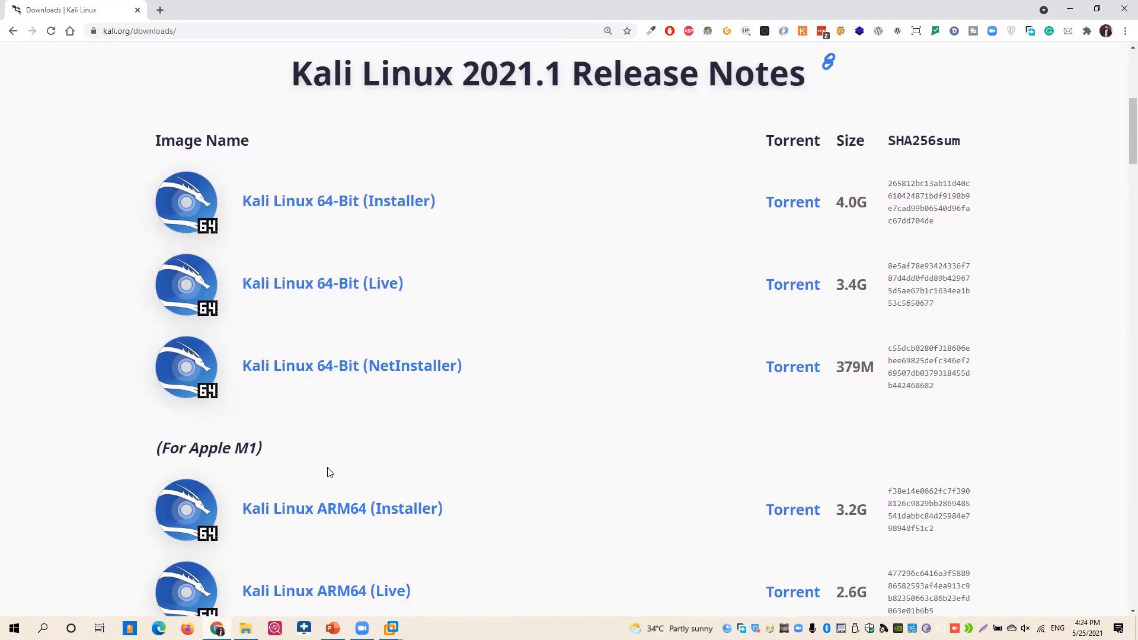
Switch to VMware Workstation and start a new Typical virtual machine installed from the disc image kali-linux-2021.1-installer-amd64.iso.
key(alt+Tab)
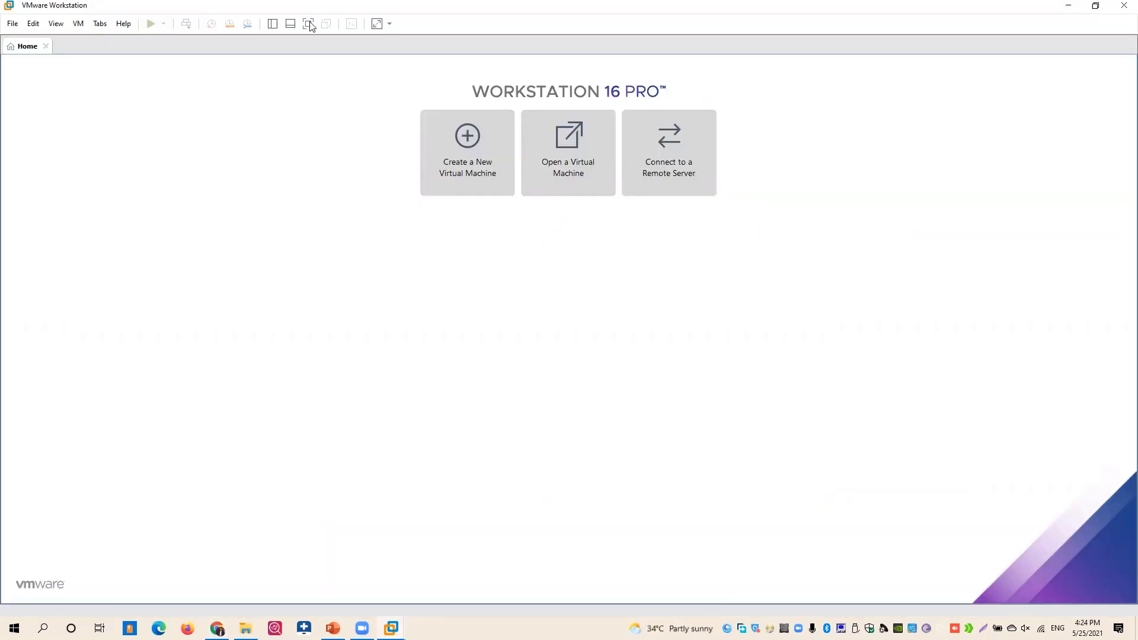
click(483, 166)
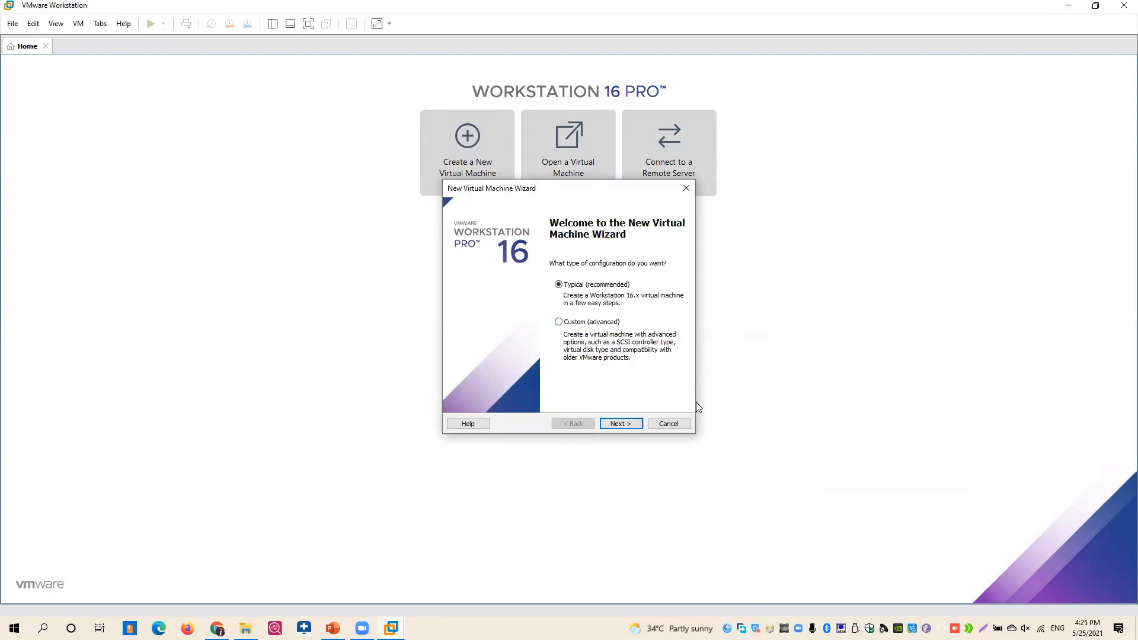
click(618, 424)
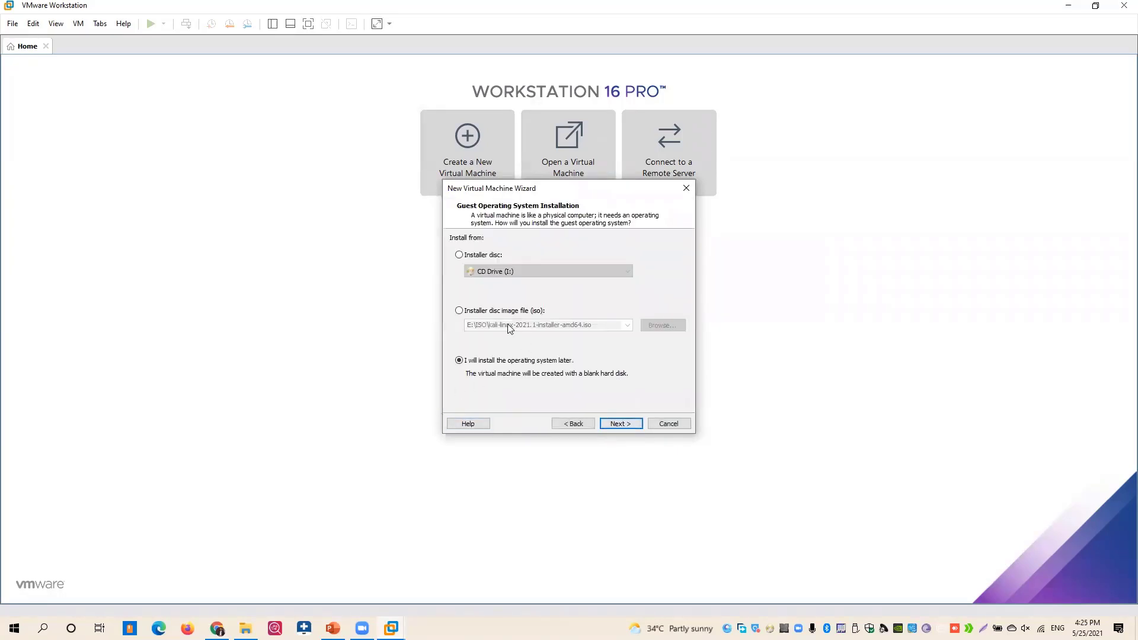
click(459, 310)
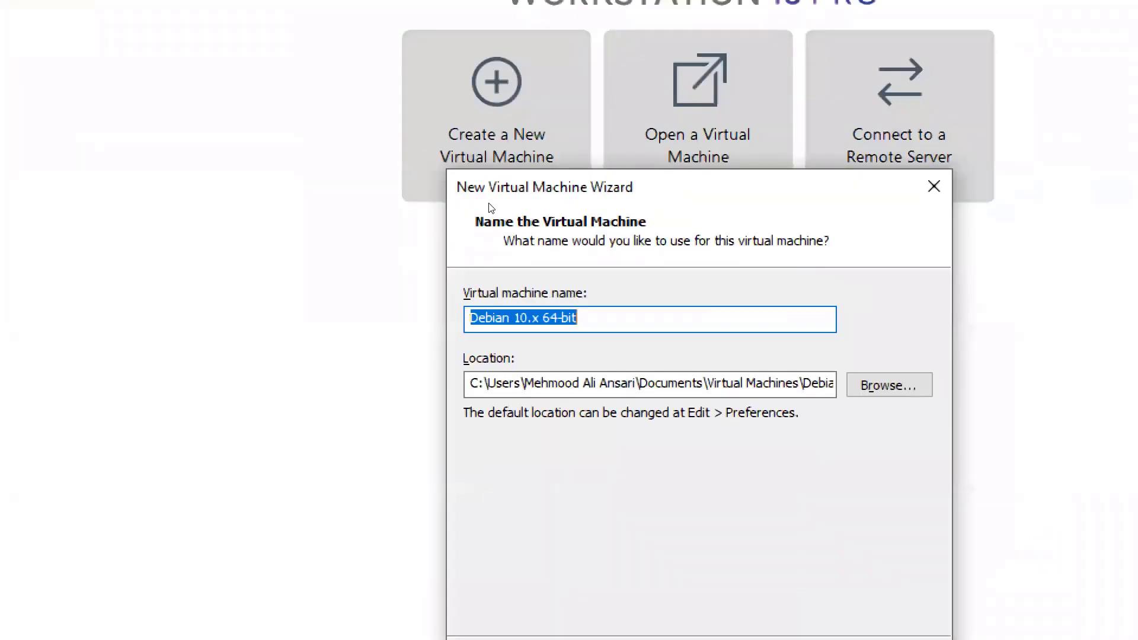
Name the virtual machine "Kali Linux (Cyber class)".
key(BackSpace)
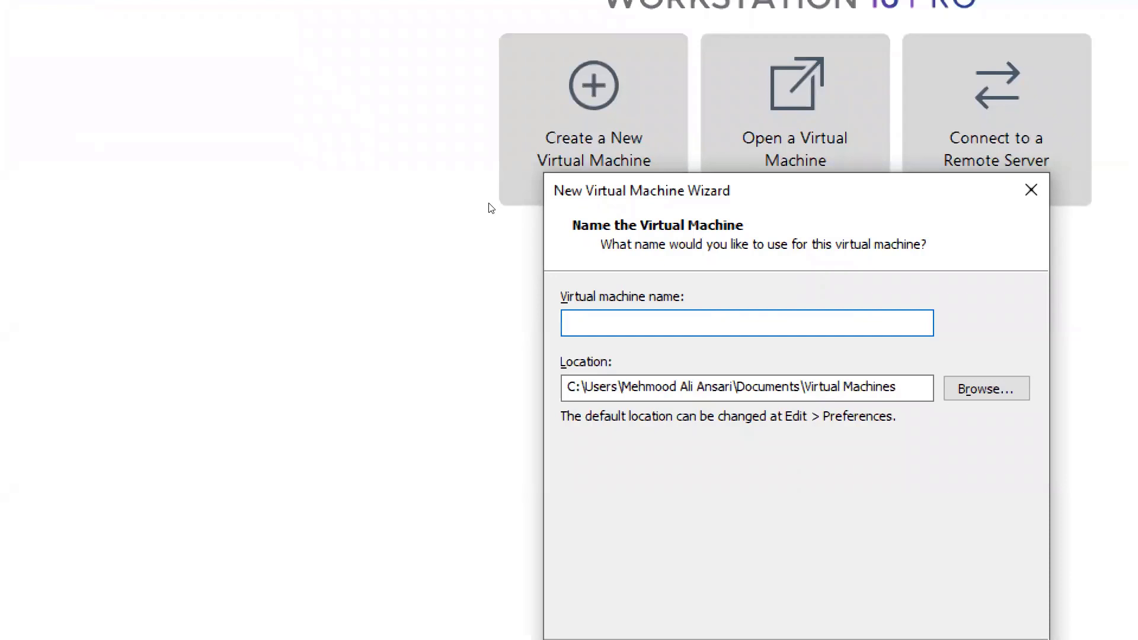
text(Kali)
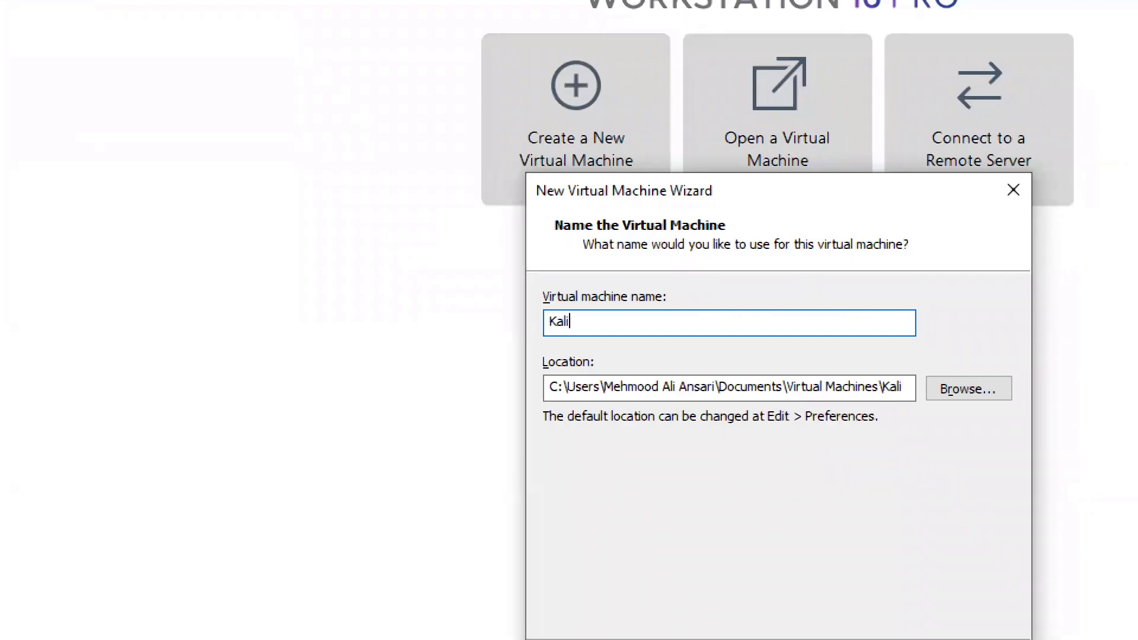
text( L)
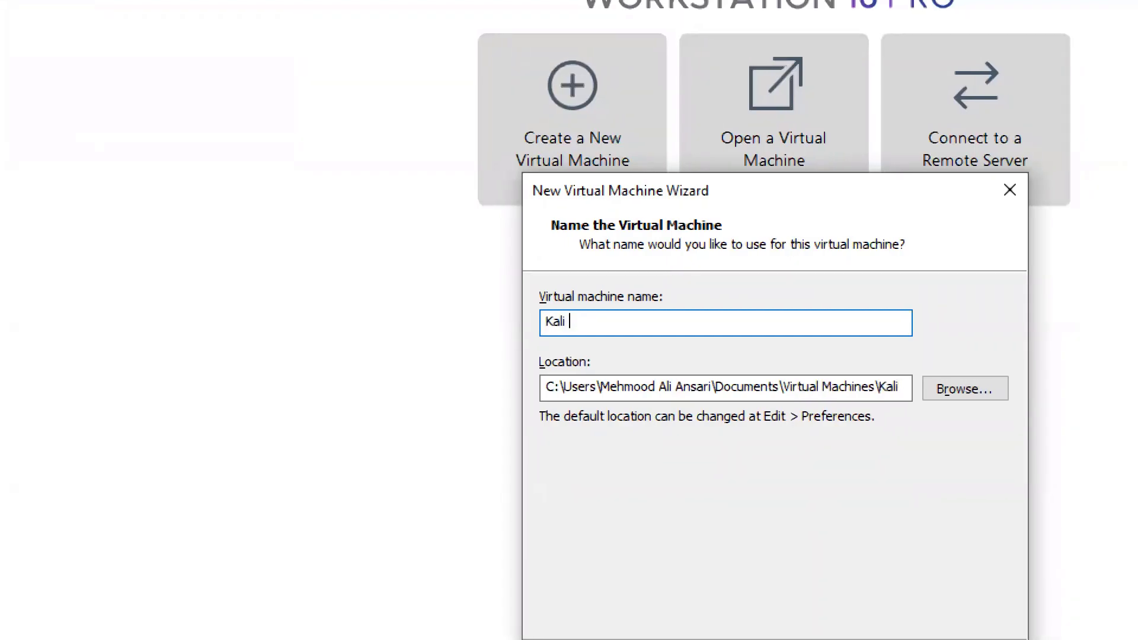
text(inux )
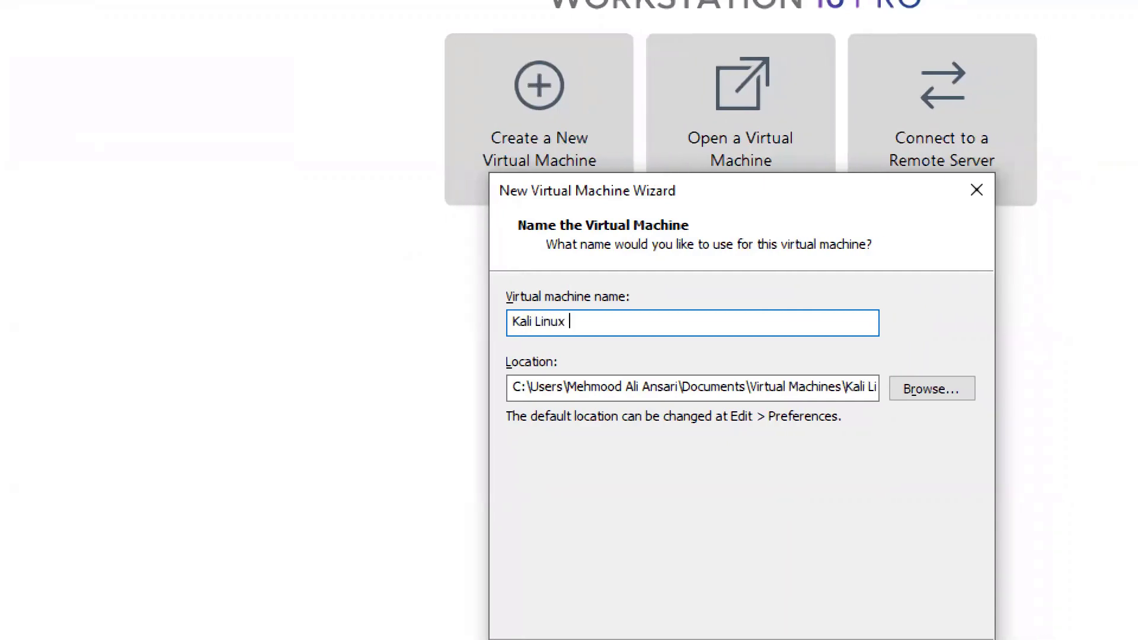
text(Cyber)
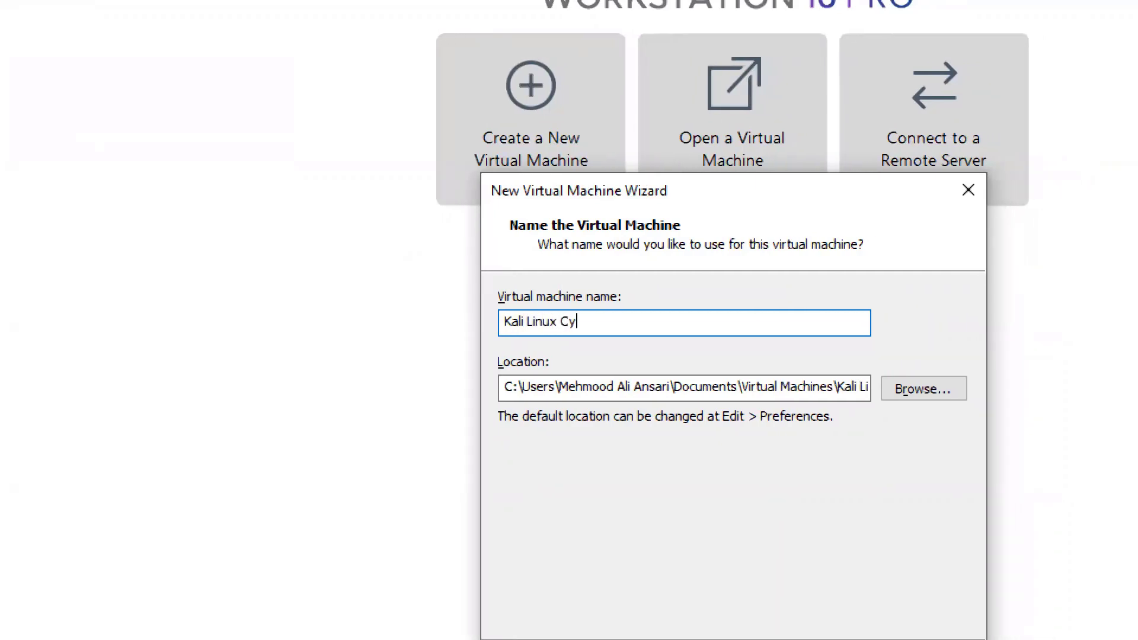
text(-cla)
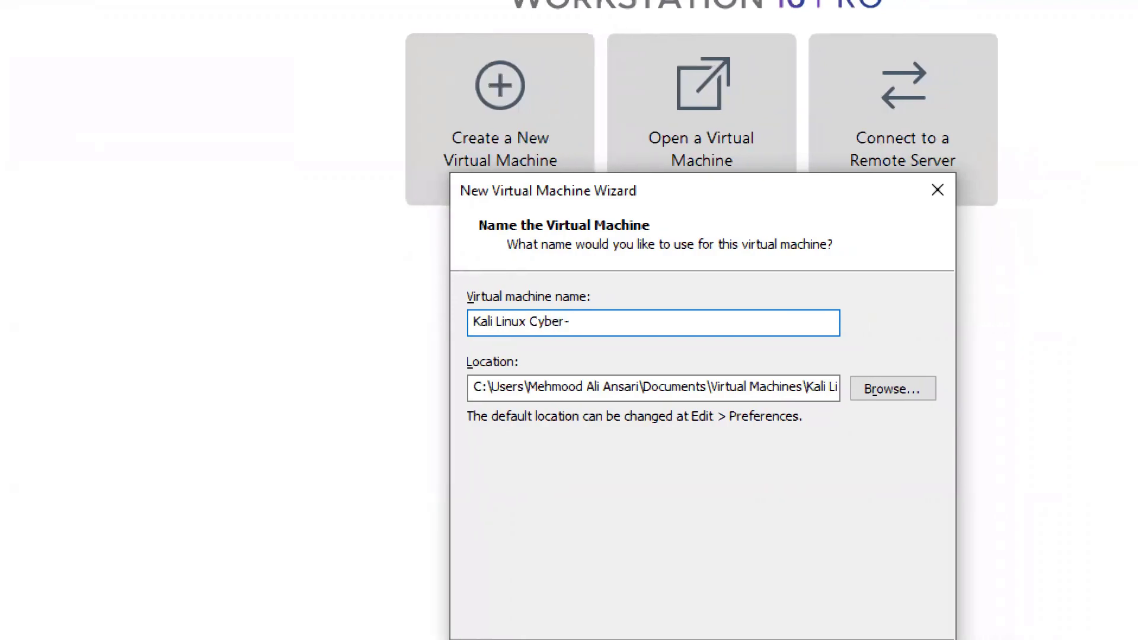
text(ss)
click(566, 321)
key(BackSpace)
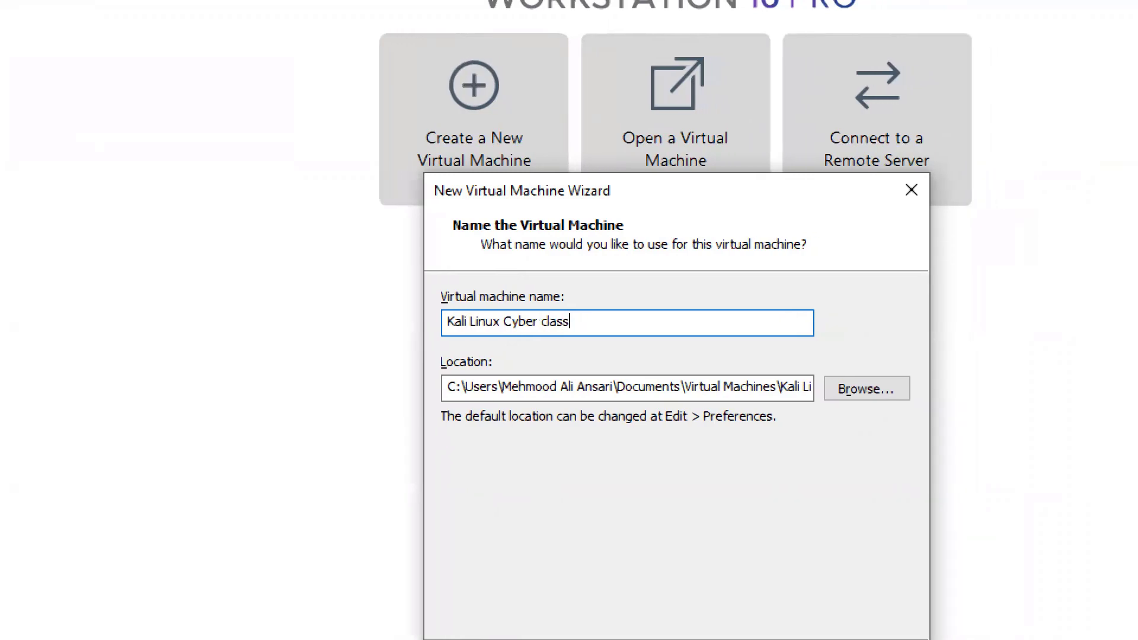
text())
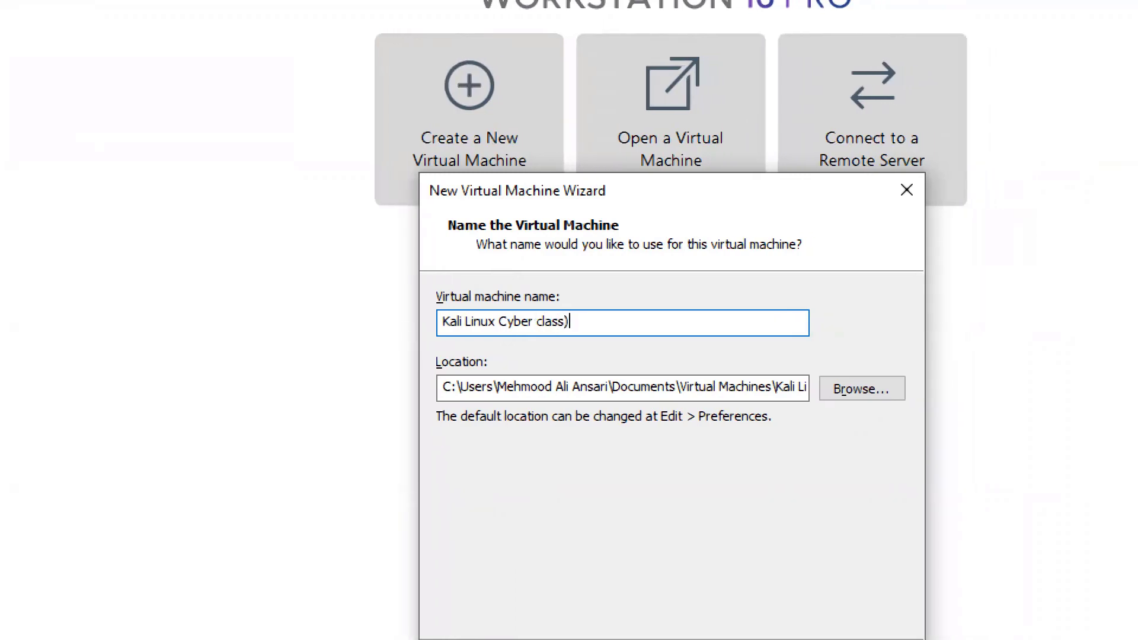
key(ctrl+shift+Left)
key(ctrl+shift+Left)
key(End)
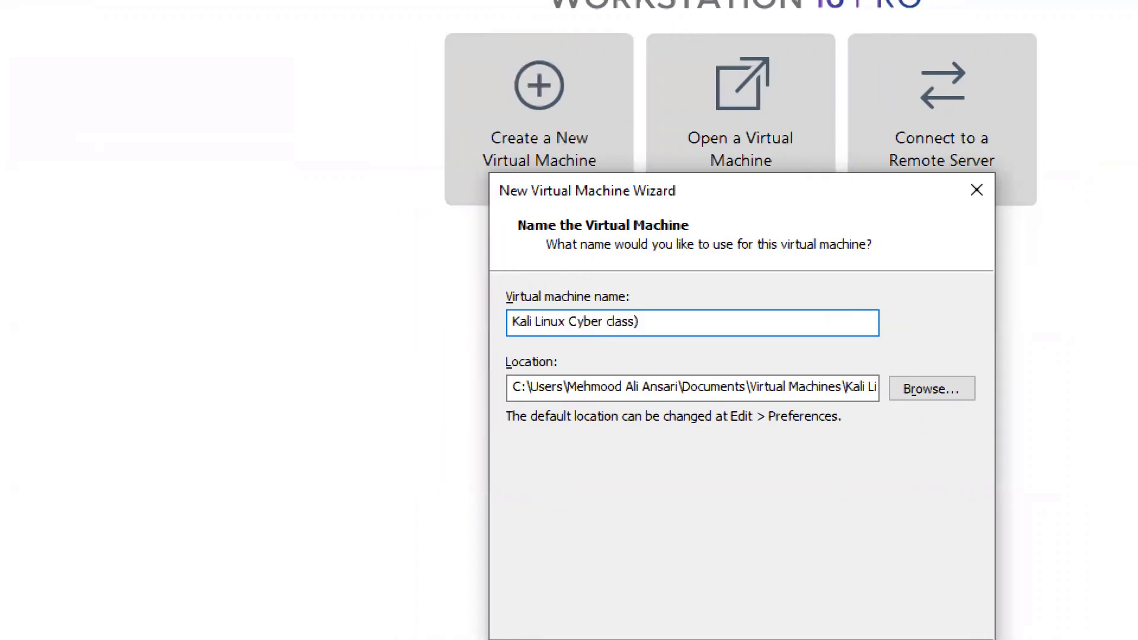
text(()
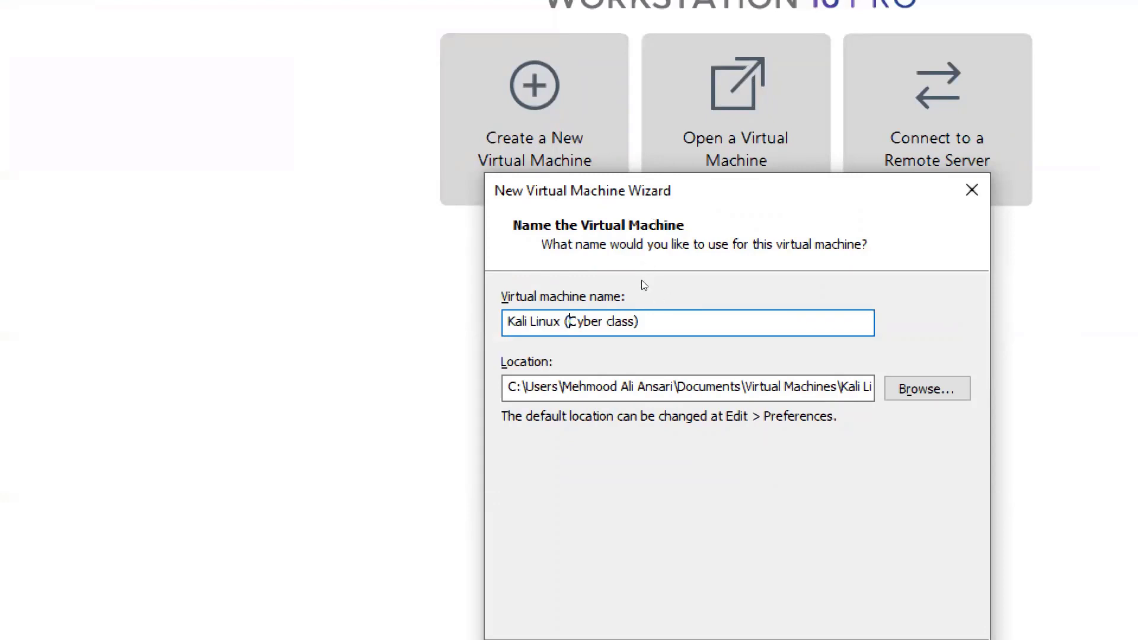
Browse for the virtual machine's location and select the VM (D:) drive.
key(alt+r)
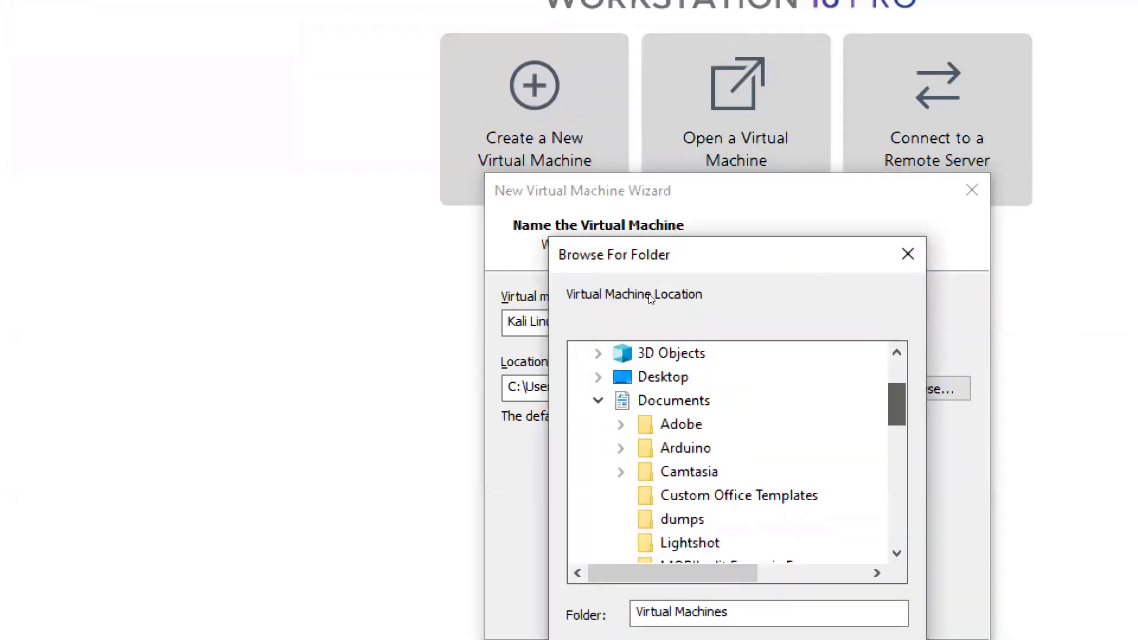
scroll(646, 320, down, 5)
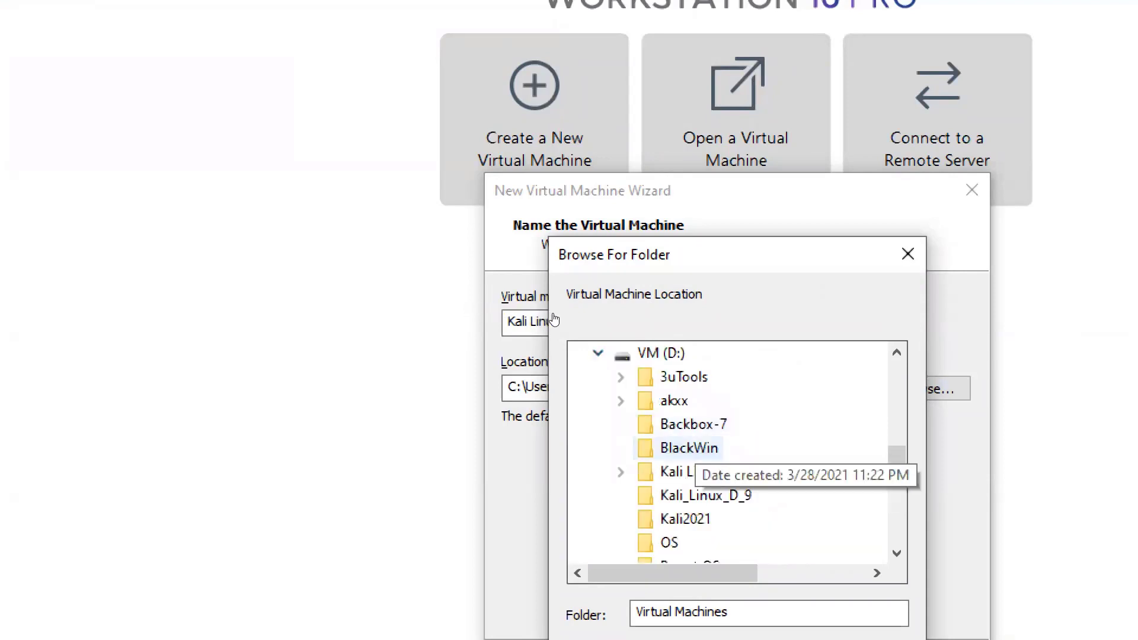
click(661, 353)
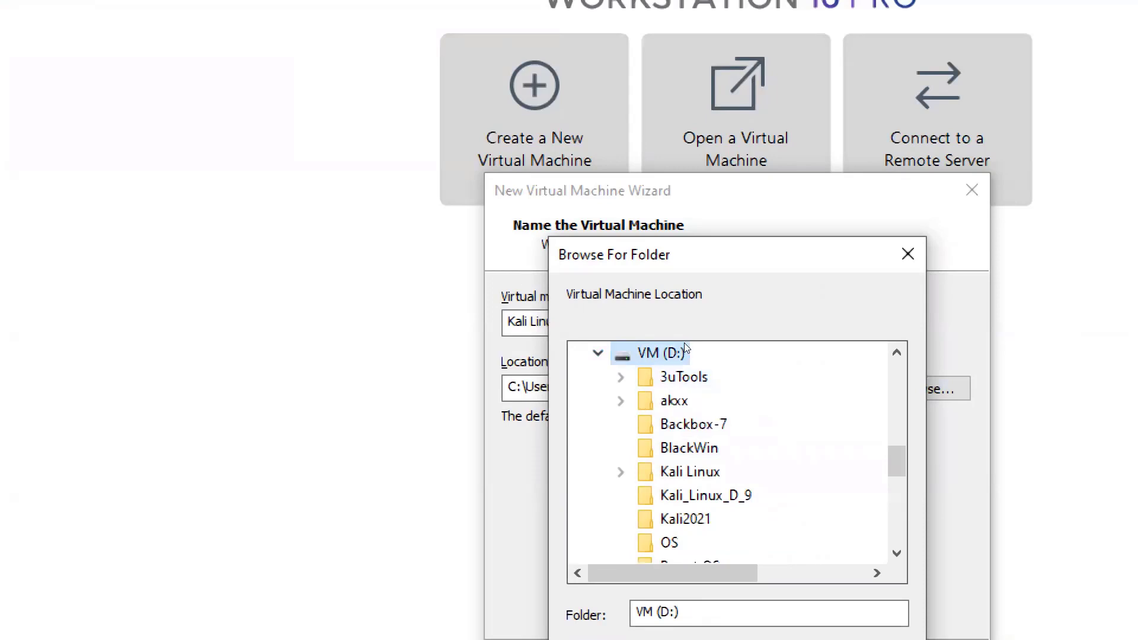
scroll(651, 329, down, 5)
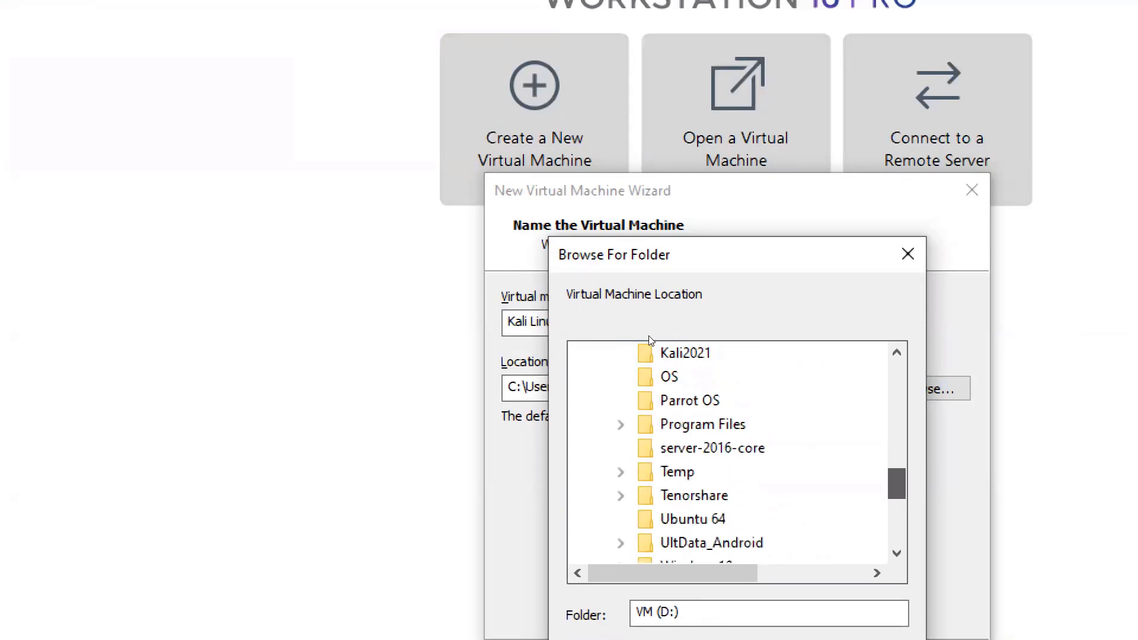
scroll(647, 344, down, 1)
scroll(647, 344, up, 3)
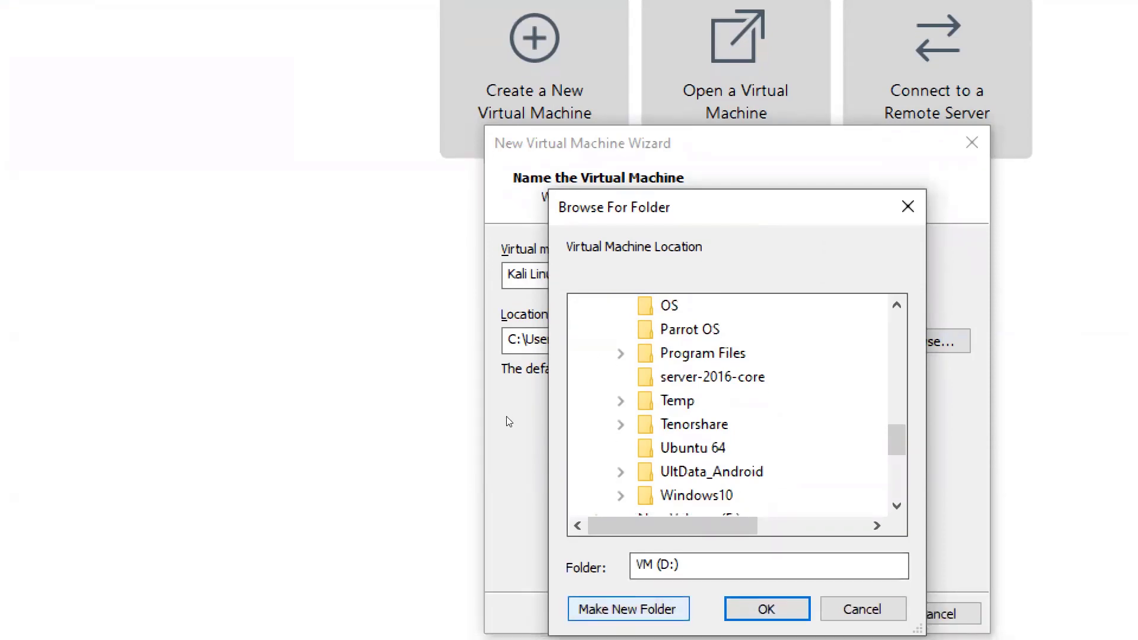
Create a folder named "Kali Linux Cyber" on the D: drive and use it as the virtual machine's location.
key(alt+m)
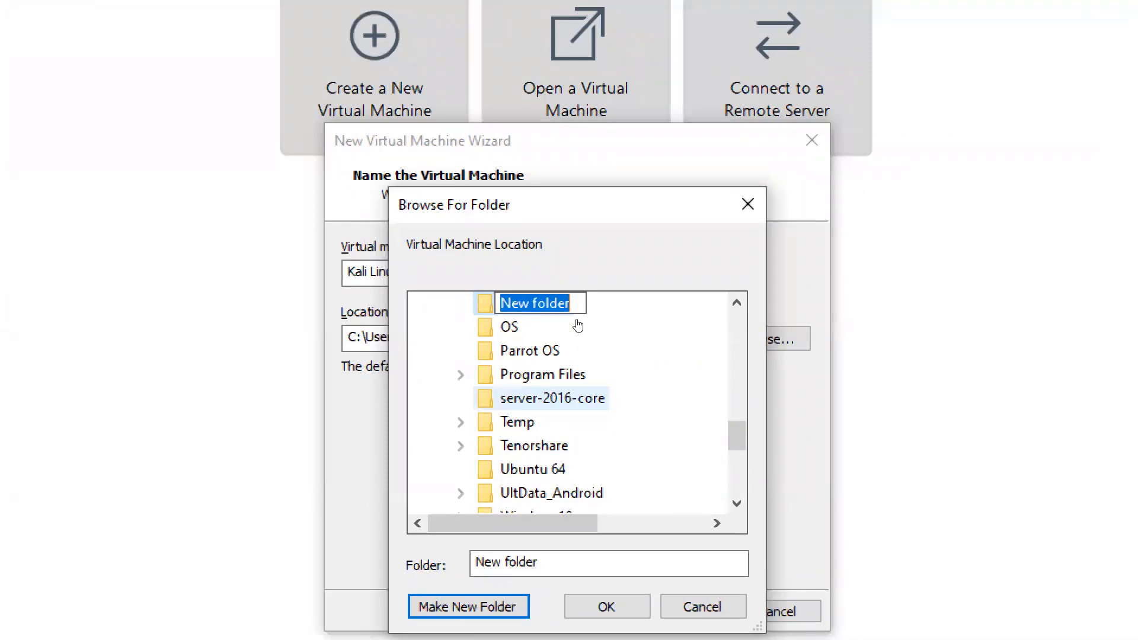
text(Ka)
key(BackSpace)
key(BackSpace)
text(Ka)
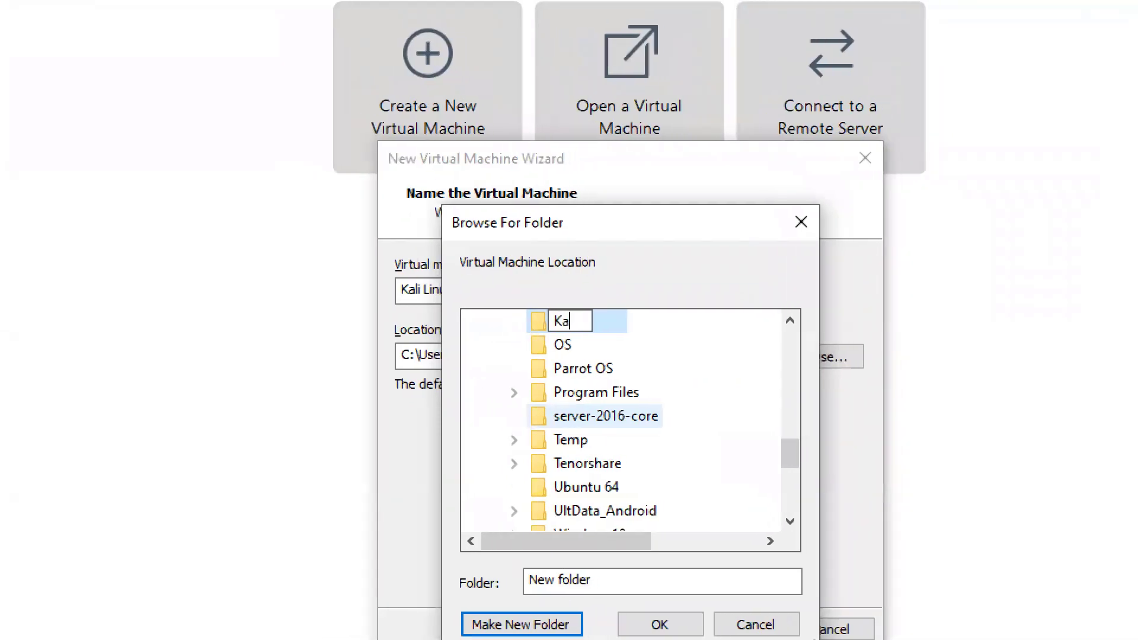
text(li L)
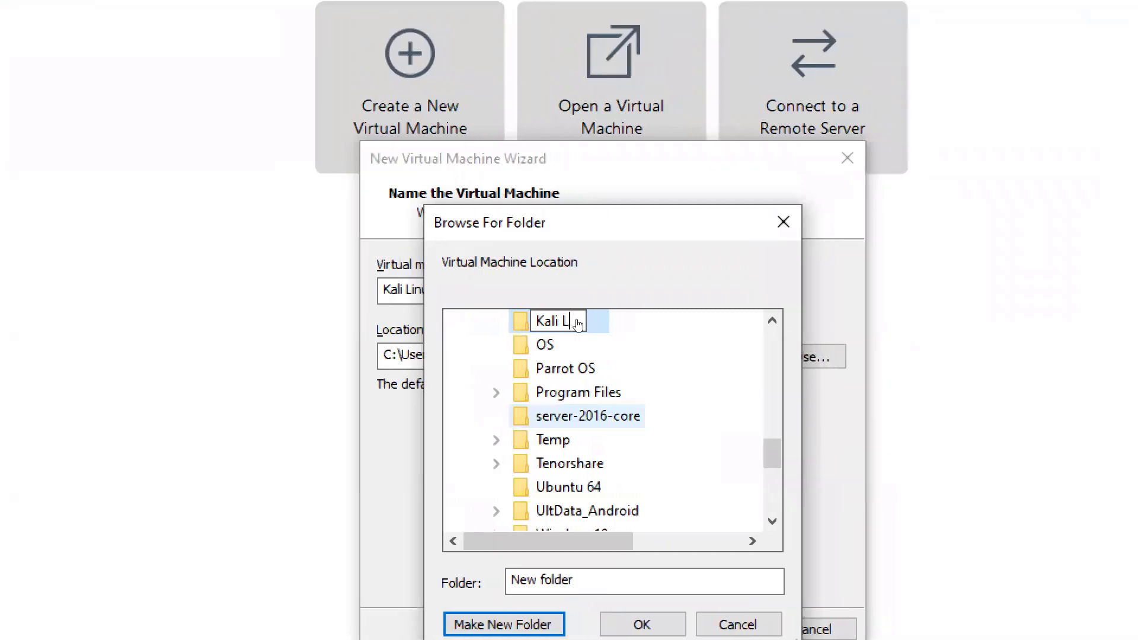
text(inux )
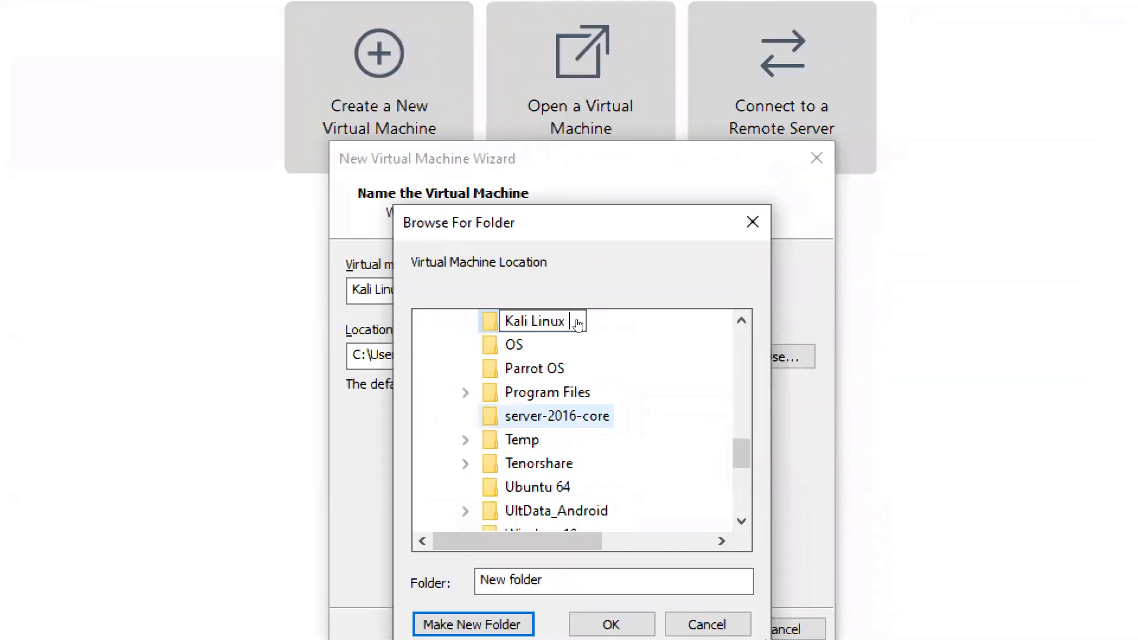
text(Cyber)
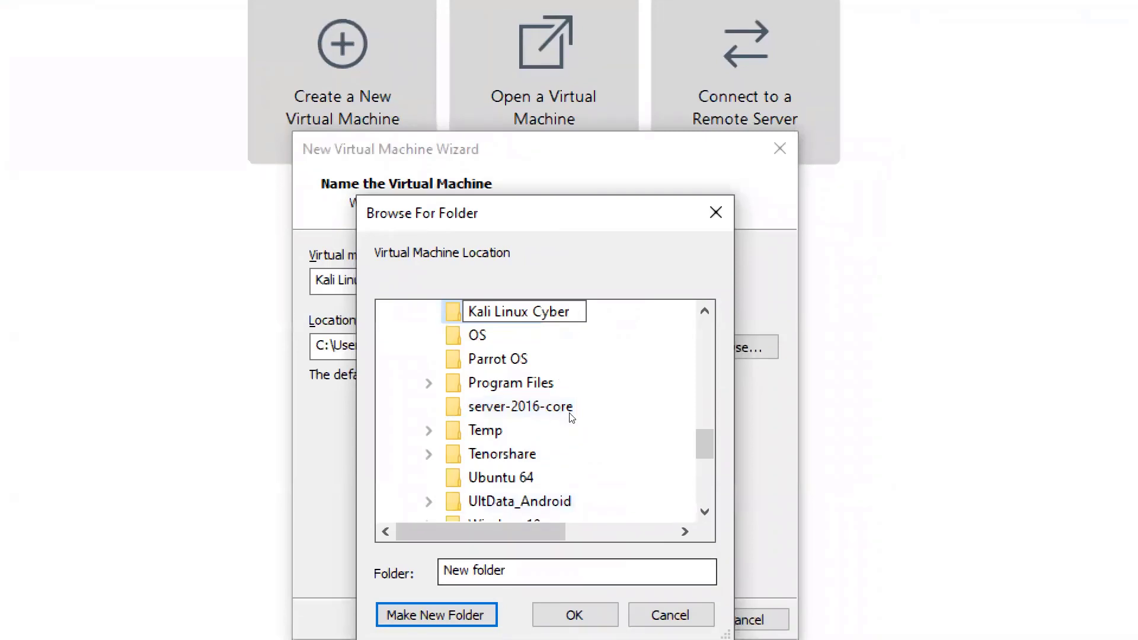
key(Return)
key(Return)
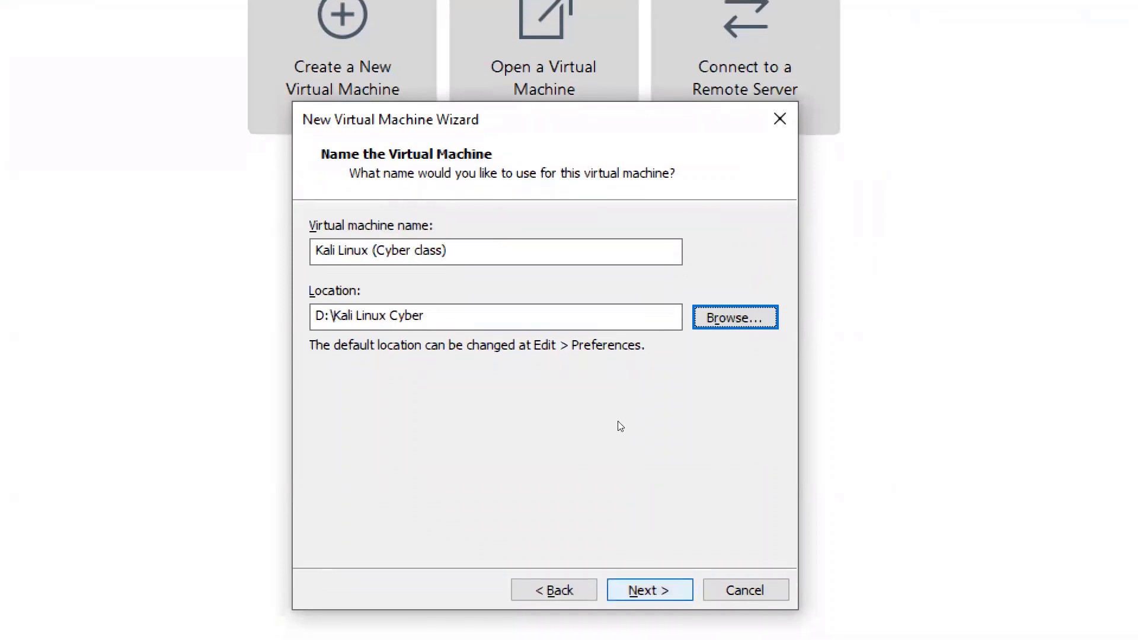
Continue to the disk capacity settings and set the maximum disk size to 80 GB.
key(Return)
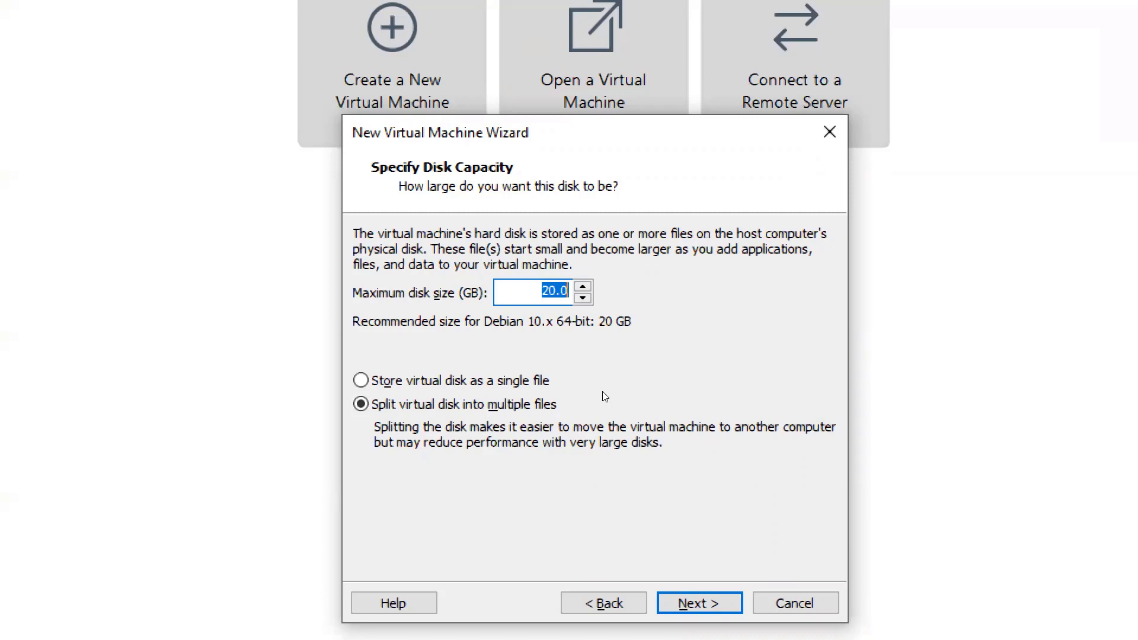
key(BackSpace)
text(80)
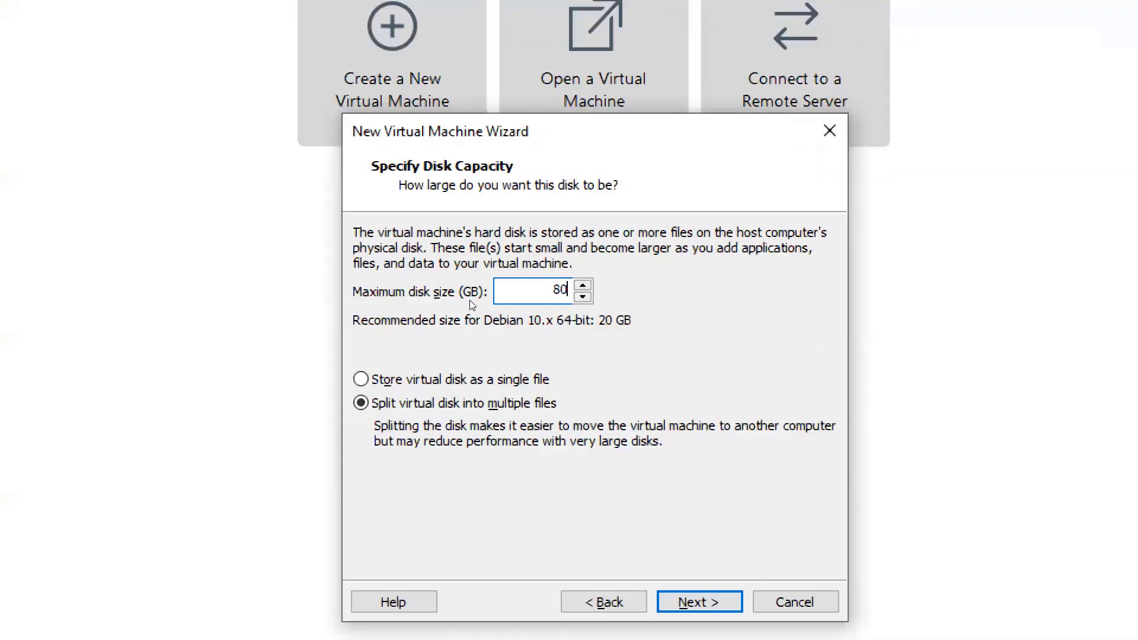
Keep the virtual disk split into multiple files and review the summary of the virtual machine's settings.
key(Return)
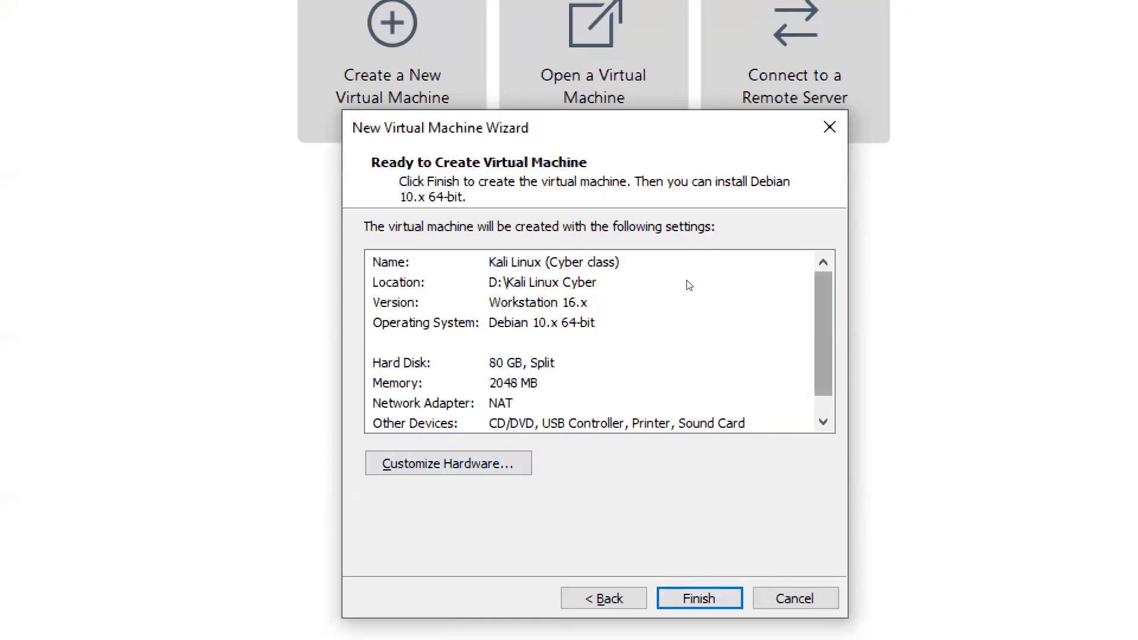
scroll(687, 285, down, 1)
scroll(684, 279, up, 1)
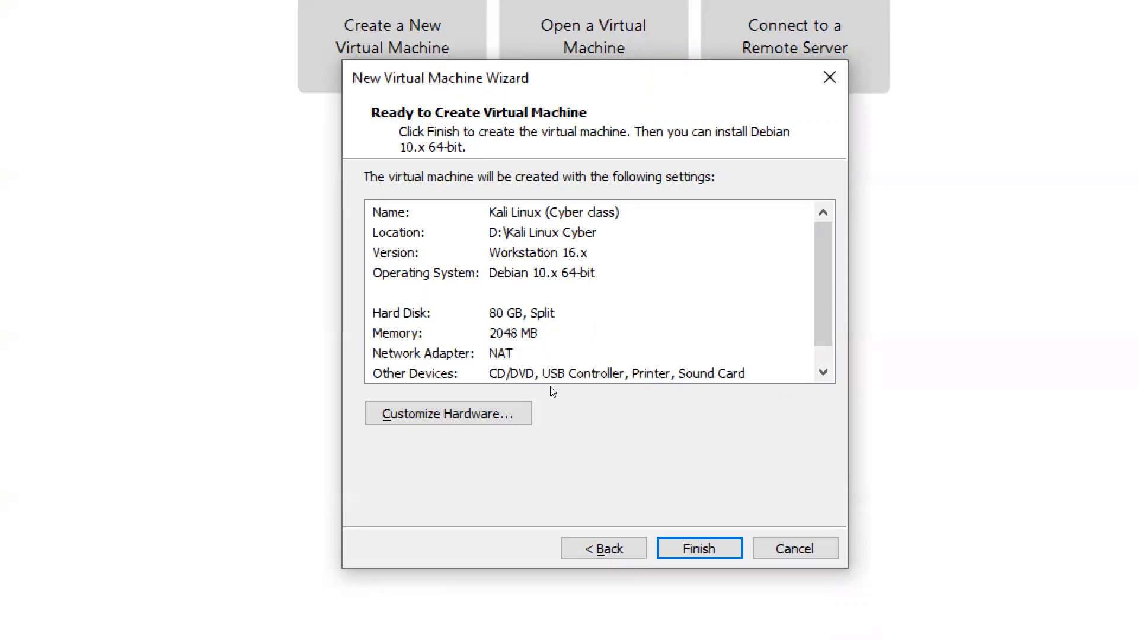
Examine the memory and processor settings in the virtual machine's hardware customization, and close it.
key(Tab)
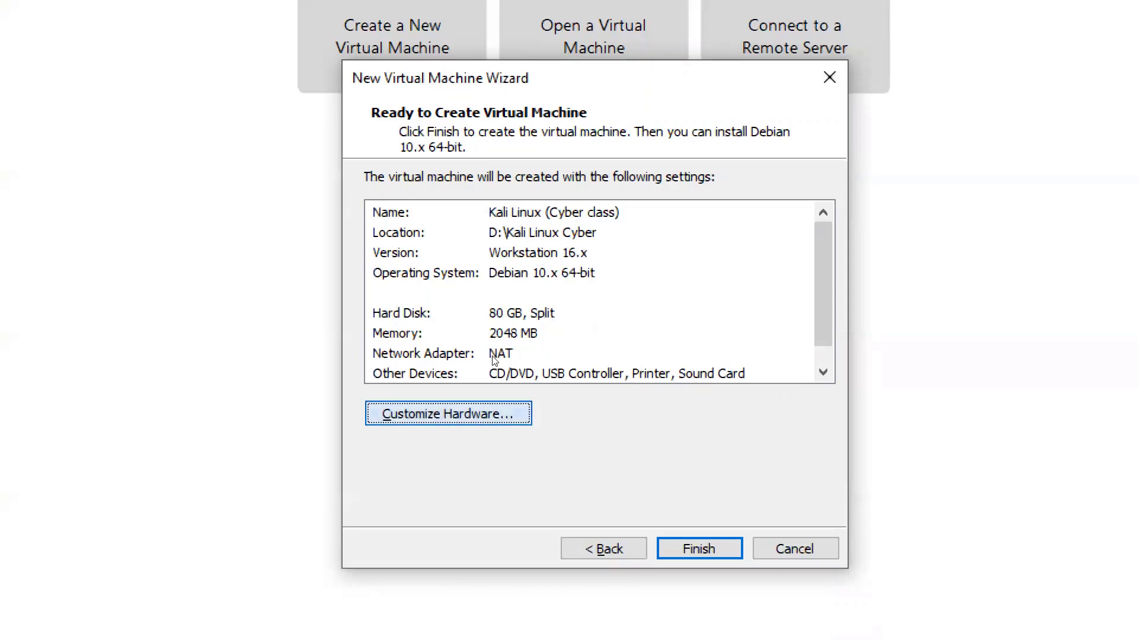
key(Return)
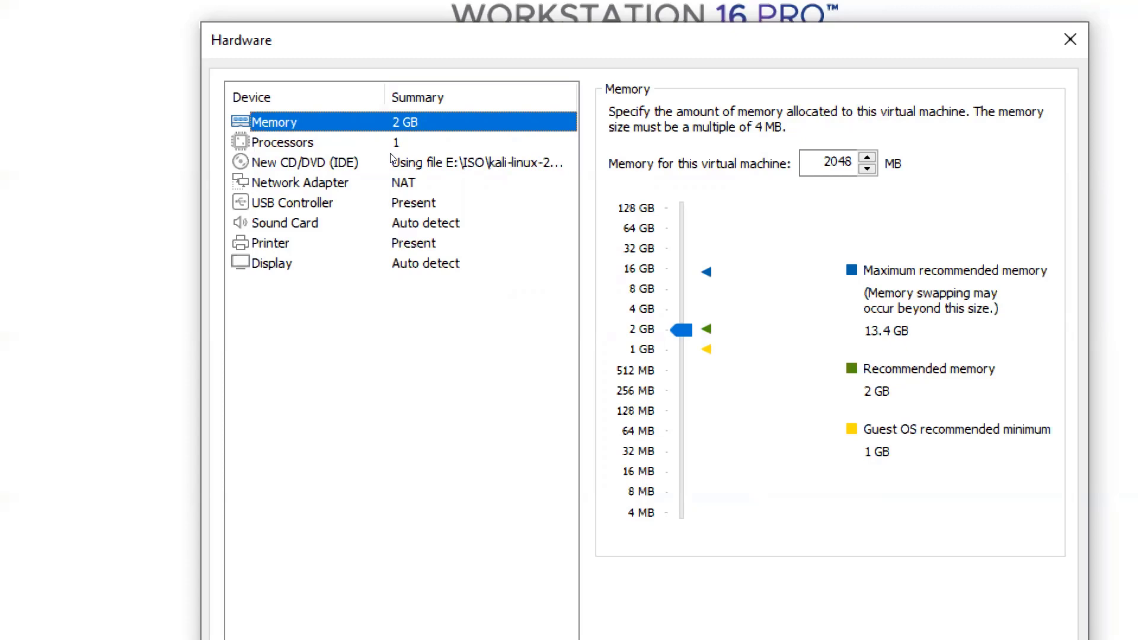
click(391, 143)
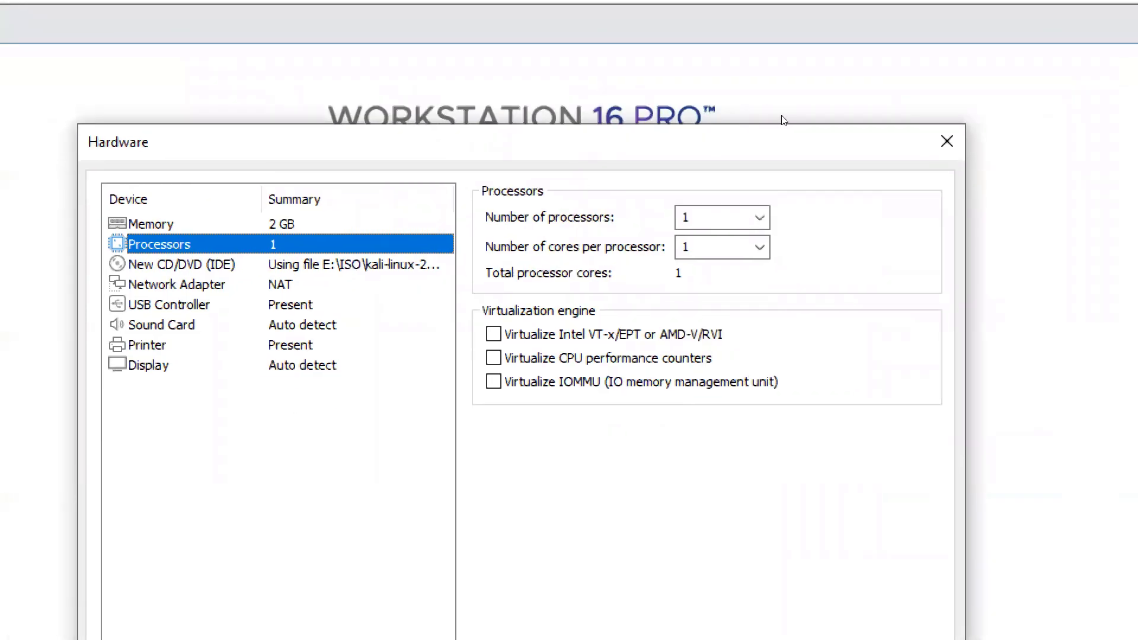
click(947, 141)
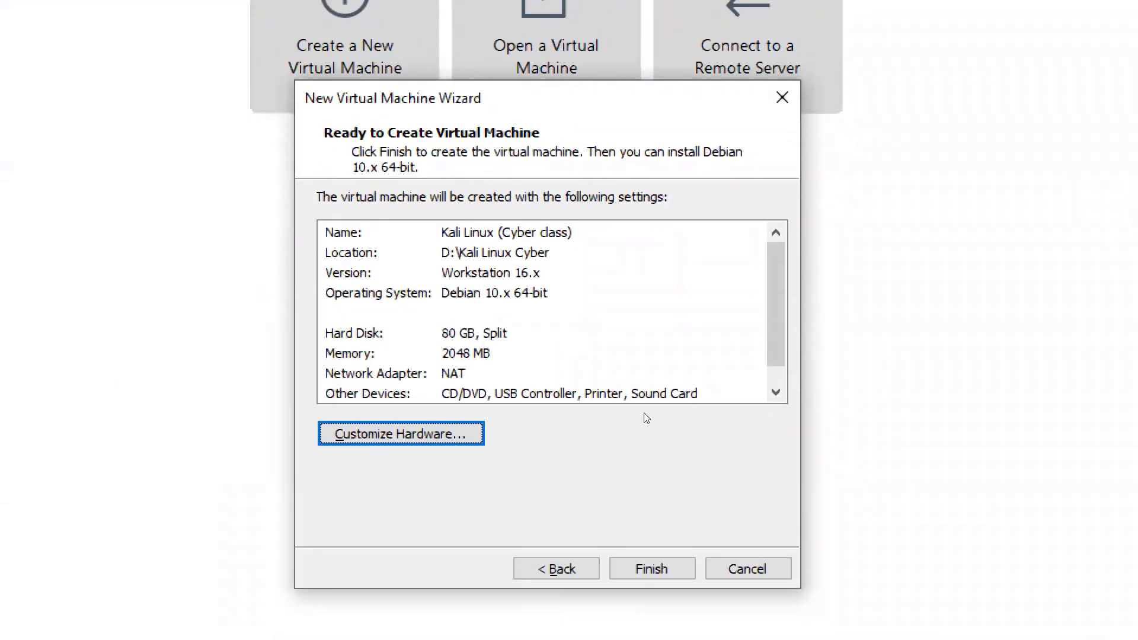
Finish creating the virtual machine and power it on to reach the Kali Linux installer menu.
key(Return)
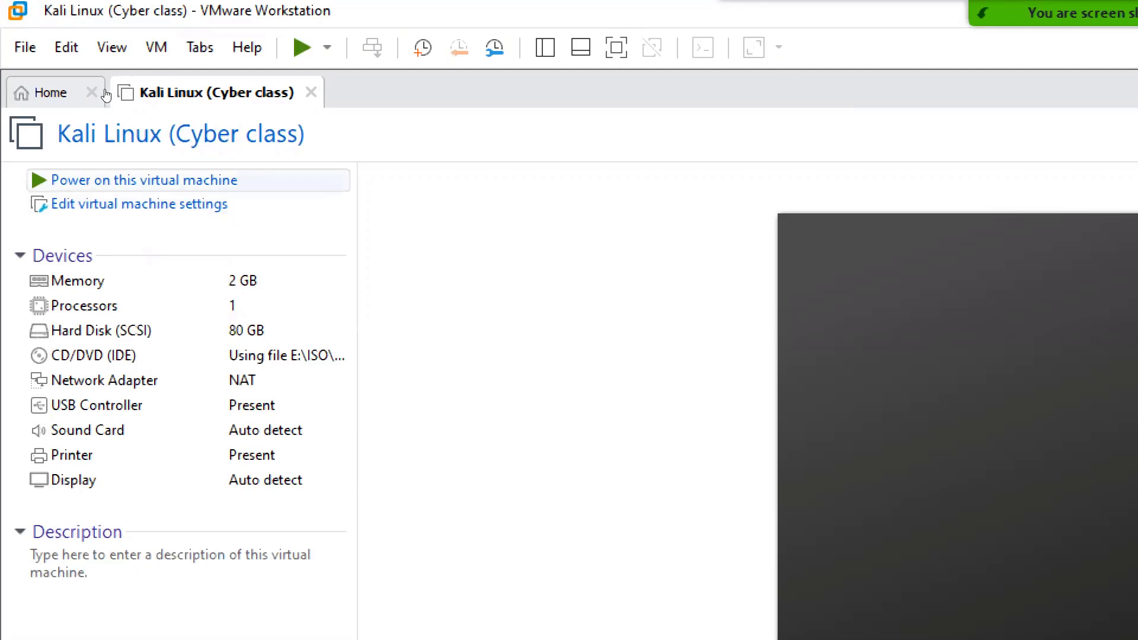
key(Return)
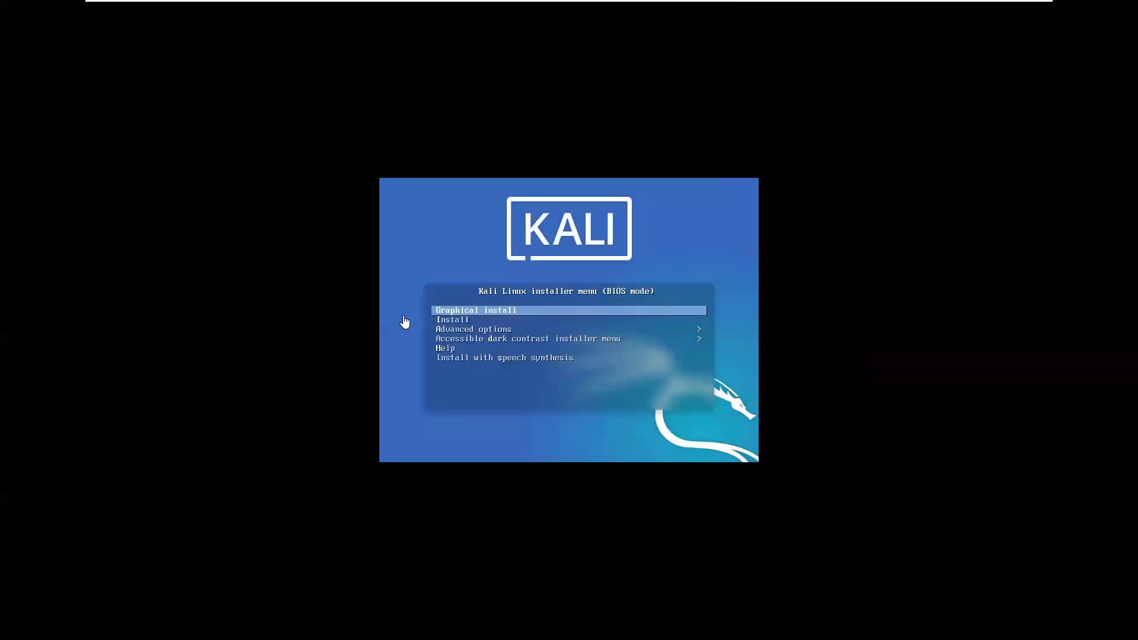
click(405, 321)
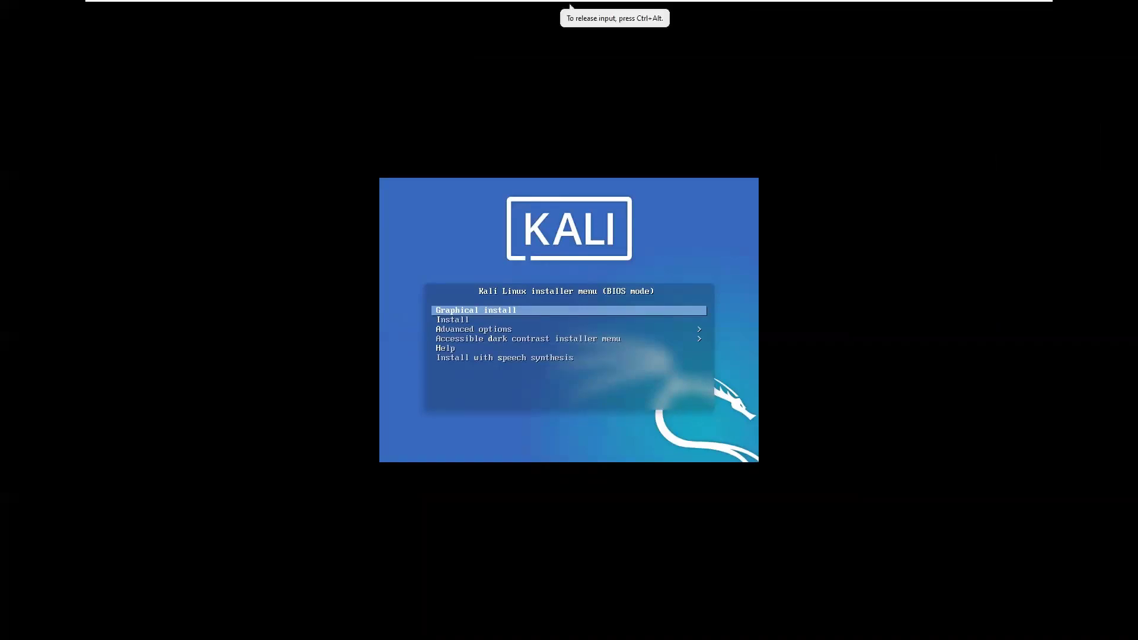